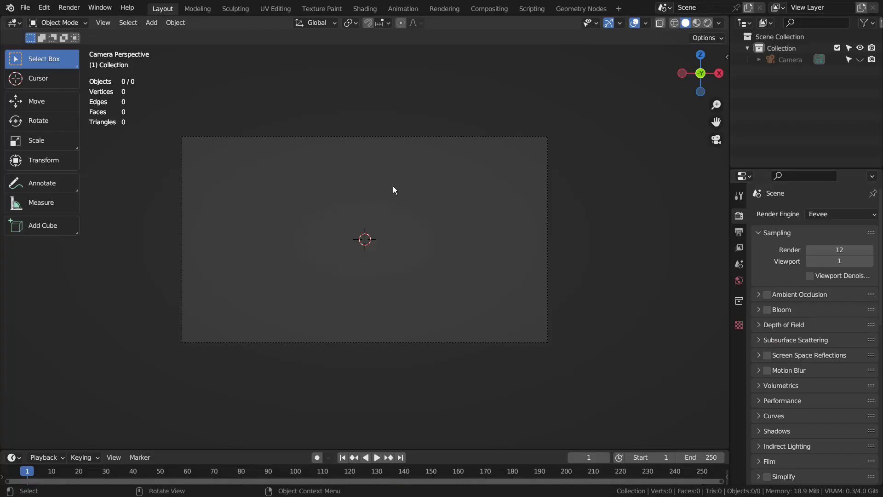
Step: Add a cube, narrow it on X, then scale it uniformly to about 1.6 times
key(shift+a)
click(431, 199)
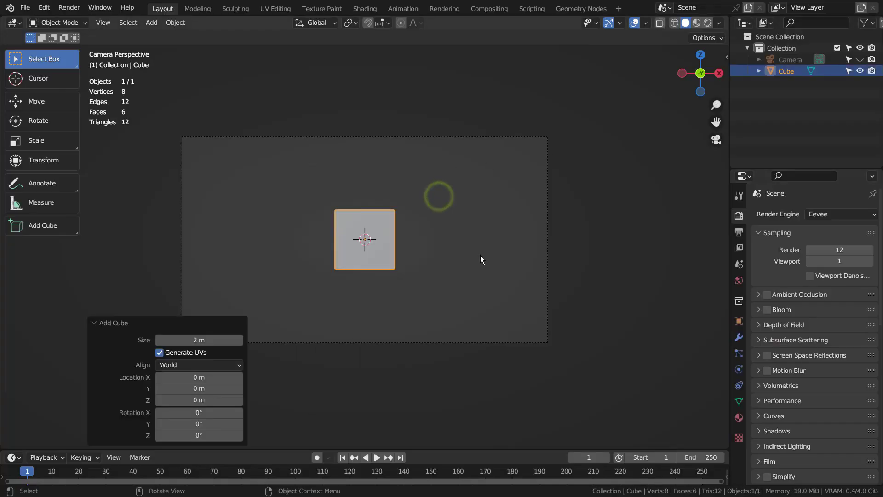
key(s)
key(x)
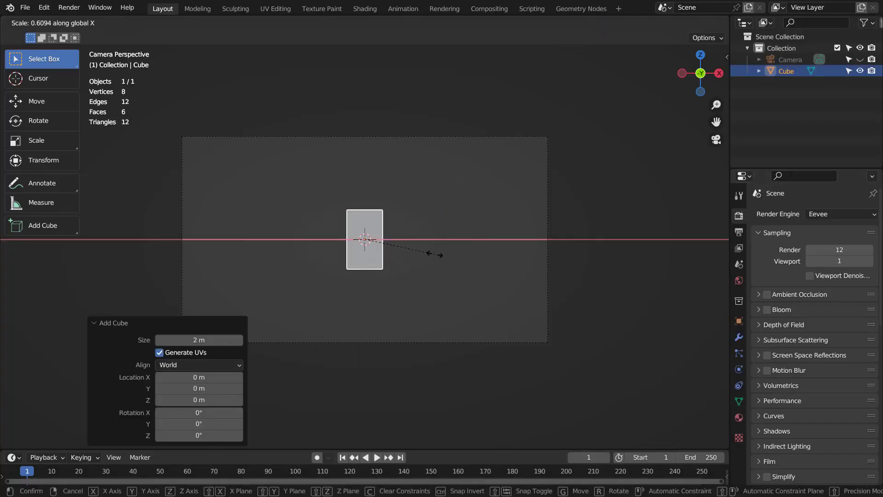
click(435, 254)
key(s)
click(482, 252)
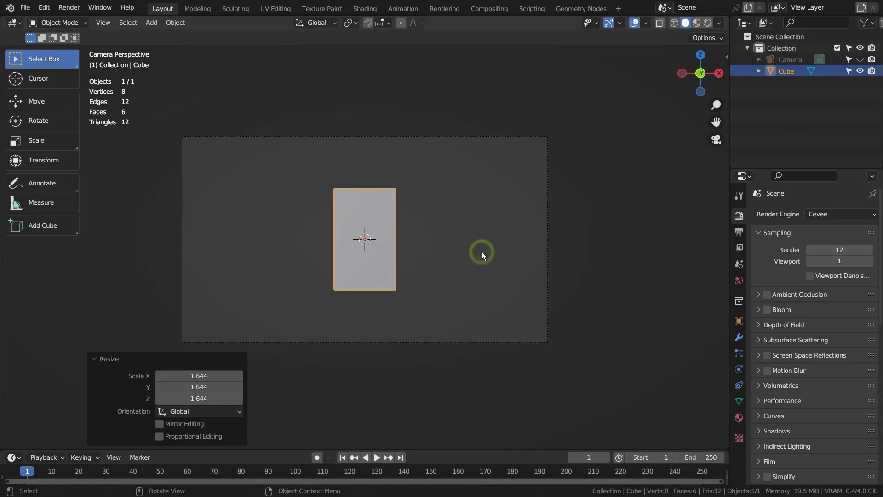
Step: Add a loop cut, taper the top edges inward, then view through the camera
key(Tab)
key(ctrl+r)
click(400, 228)
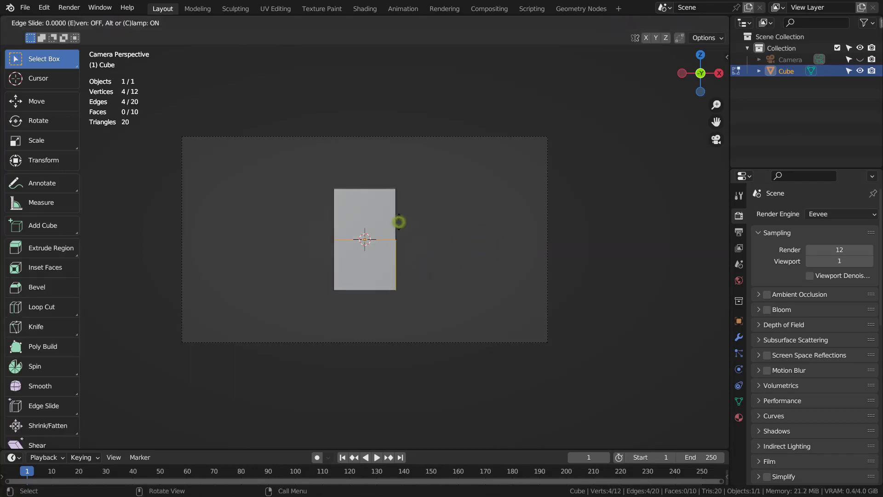
click(400, 201)
drag(412, 184, 417, 210)
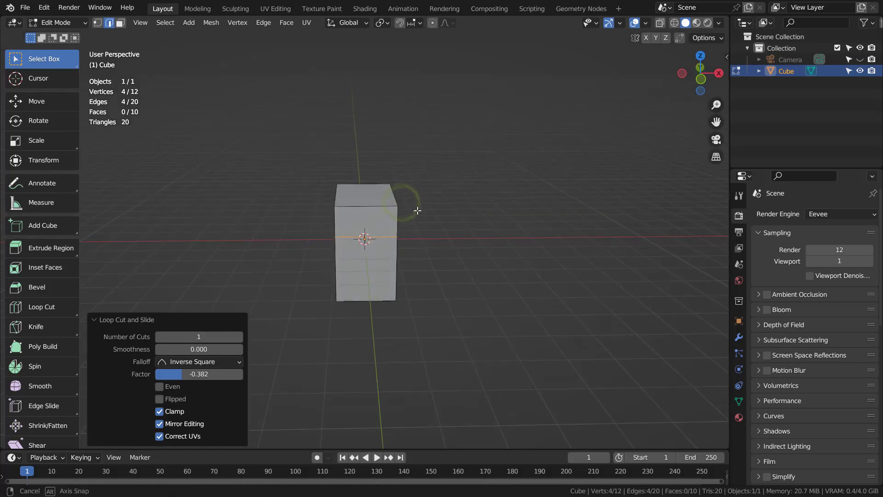
key(s)
click(441, 208)
key(Tab)
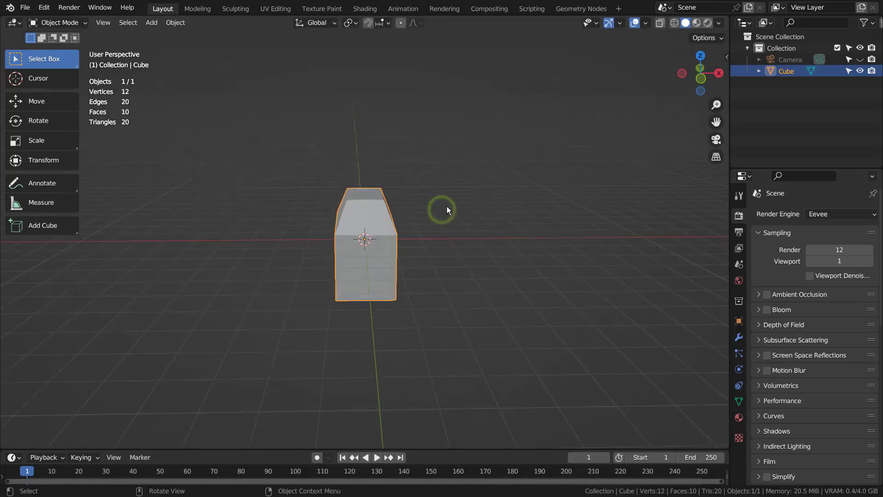
key(KP_0)
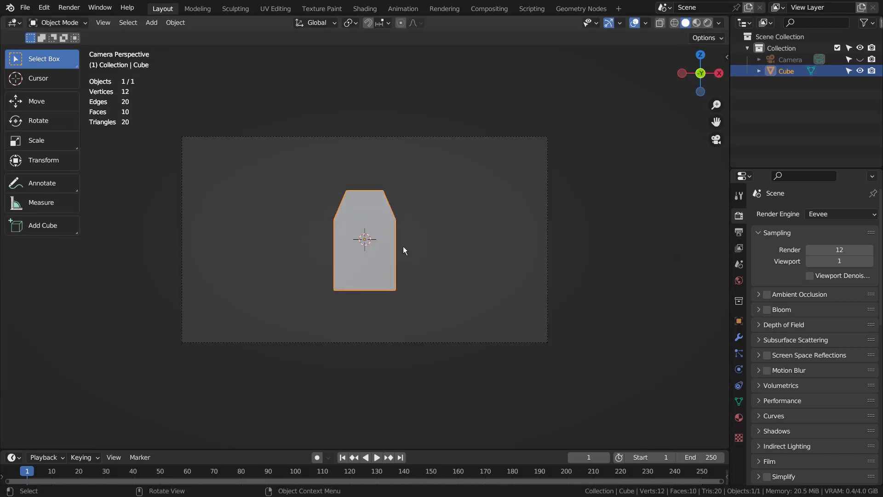
Step: Duplicate the body as a quarter-size foot, flip it 180°, and place it under the left side
key(shift+d)
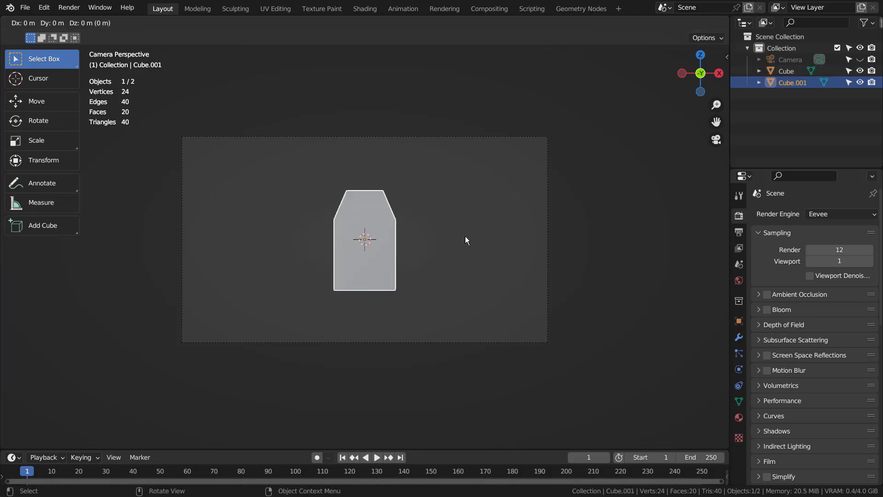
key(z)
click(465, 287)
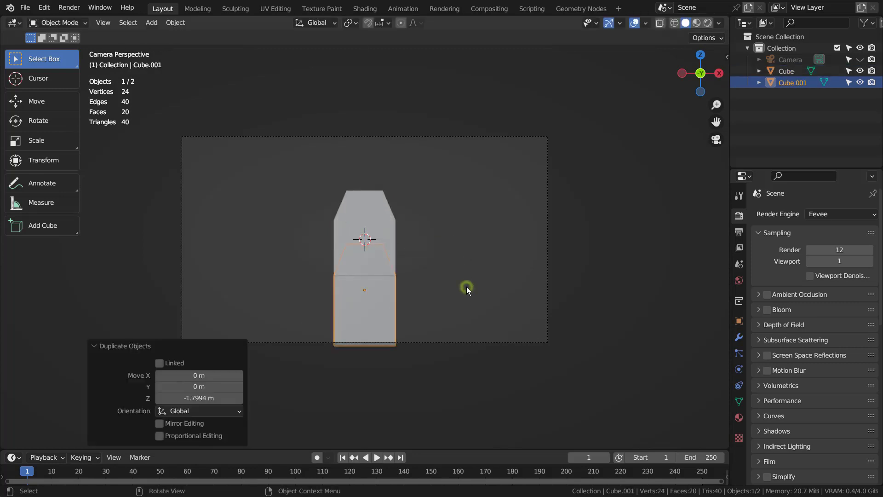
key(s)
click(388, 296)
key(r)
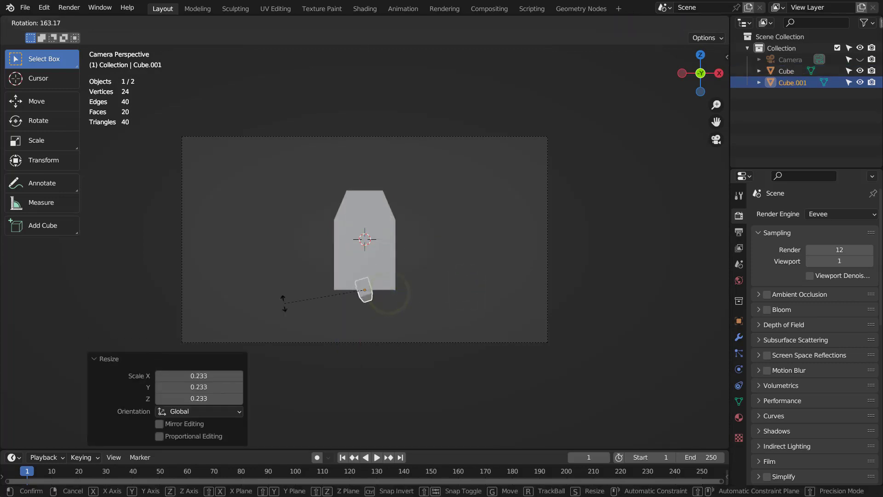
click(287, 279)
key(g)
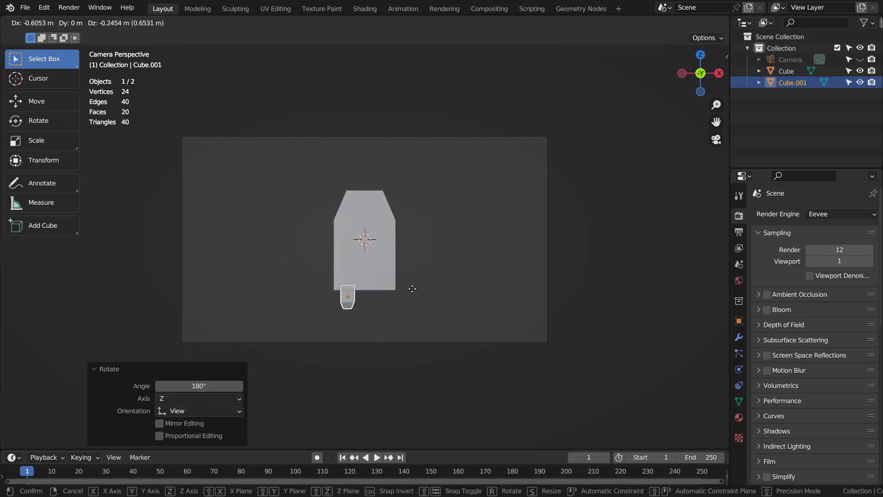
click(411, 289)
Step: Duplicate the foot and slide it along X under the right side
key(shift+d)
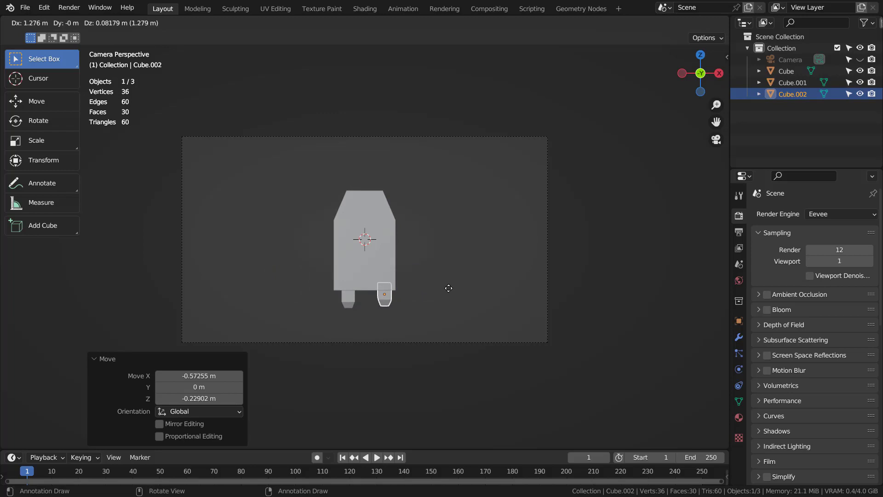
key(x)
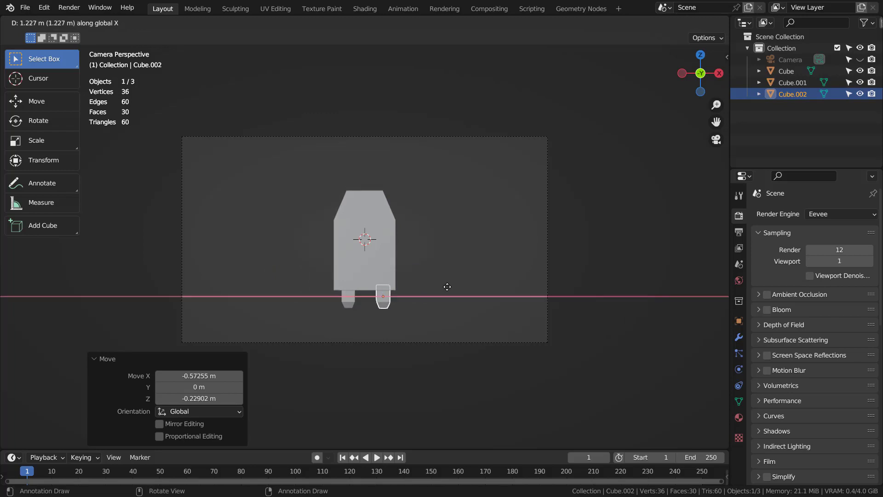
click(447, 286)
Step: Try Ctrl+3 subdivision on the main body, then undo it
click(468, 270)
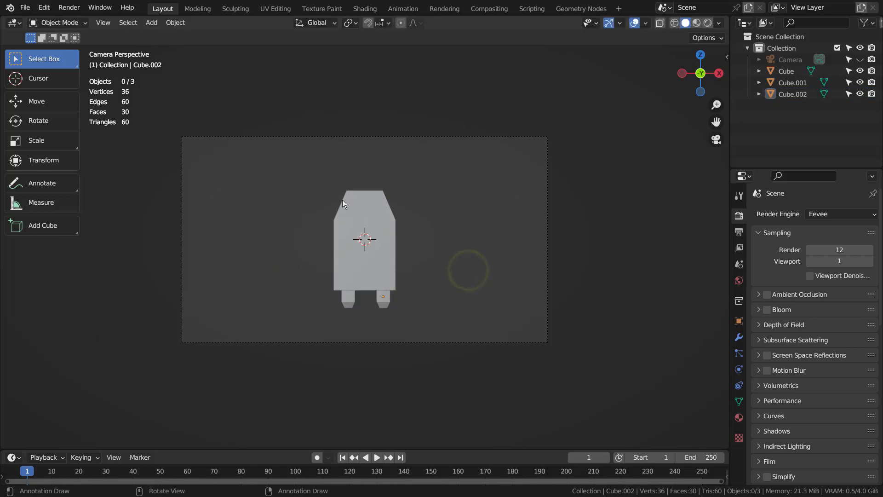
click(380, 217)
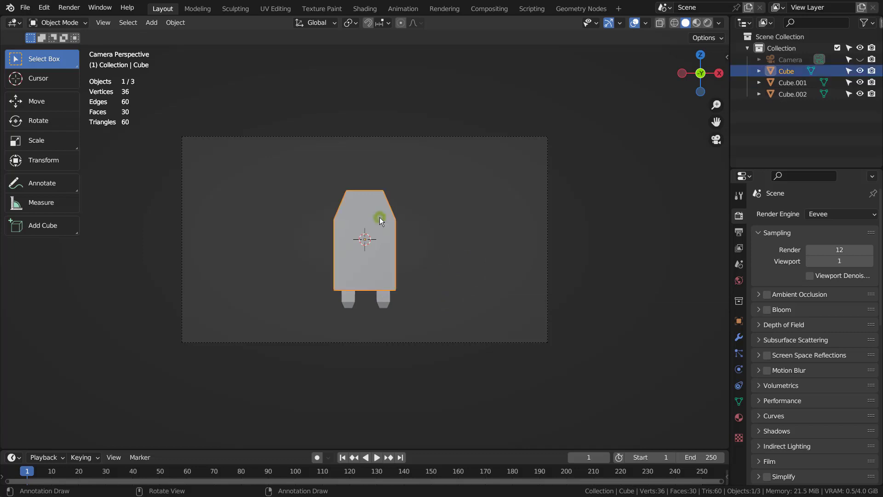
key(ctrl+3)
key(ctrl+z)
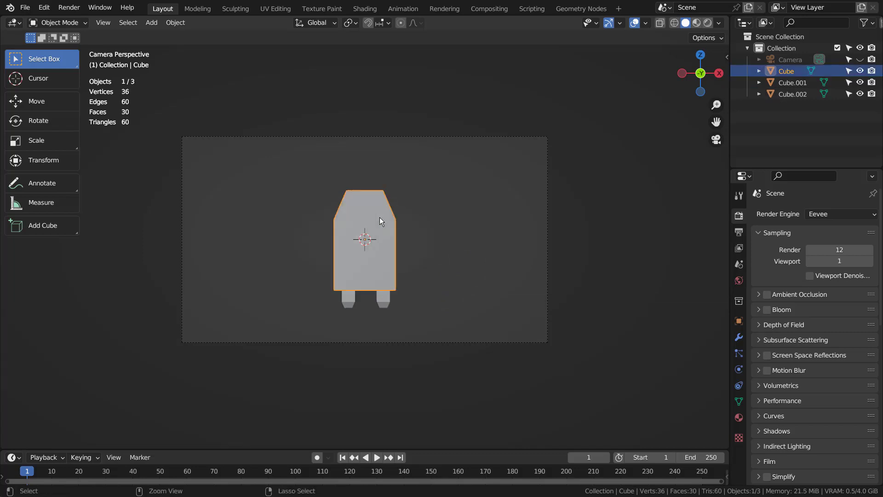
click(460, 209)
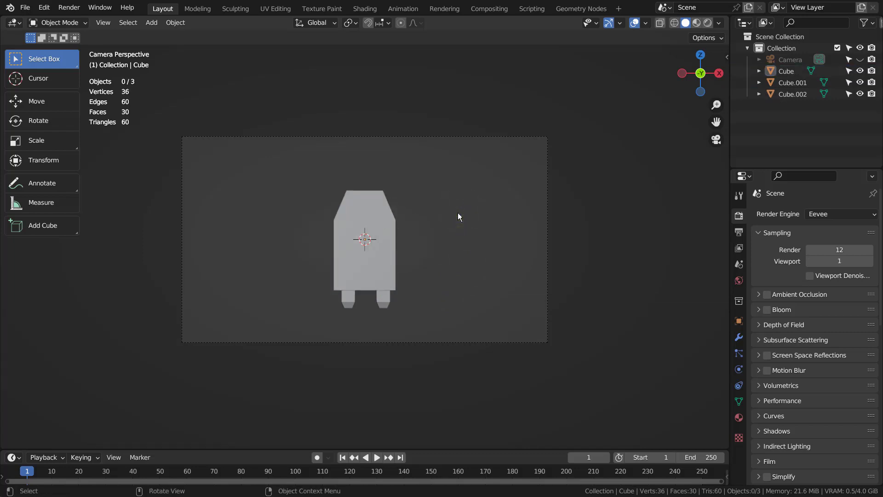
Step: Render the scene with F12 and bring the render into the ControlNet unit
key(F12)
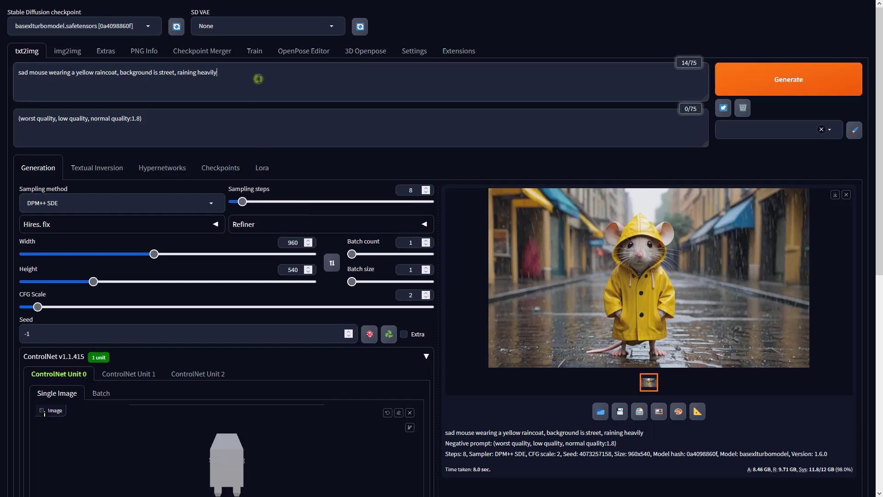
click(224, 124)
click(299, 241)
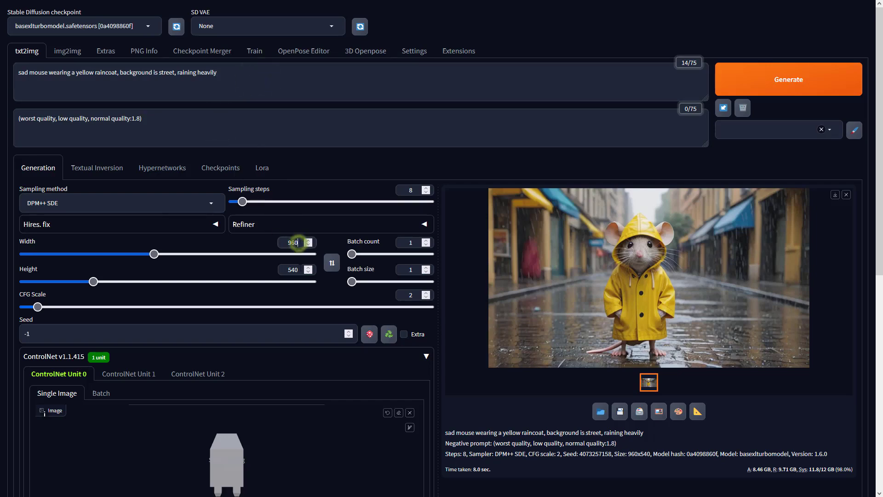
click(415, 295)
click(463, 435)
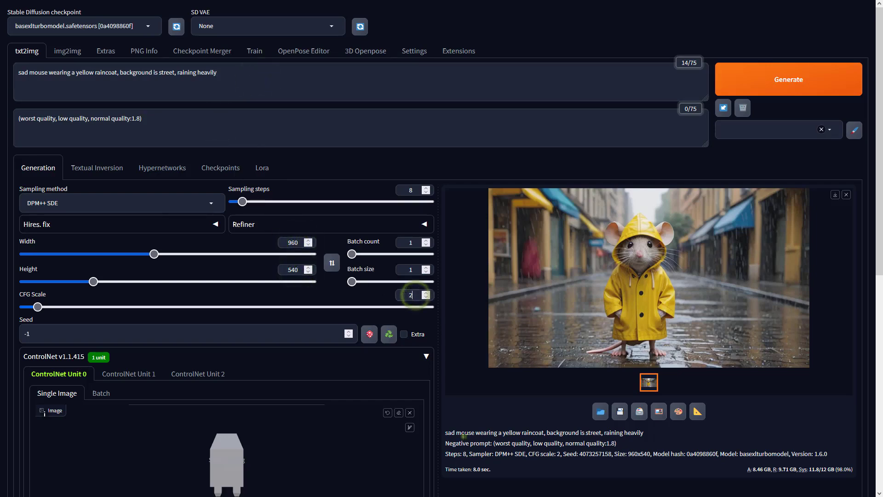
scroll(347, 302, down, 7)
Step: Set the ControlNet unit to Depth, preprocessor none, model sai_xl_depth_256lora
click(115, 251)
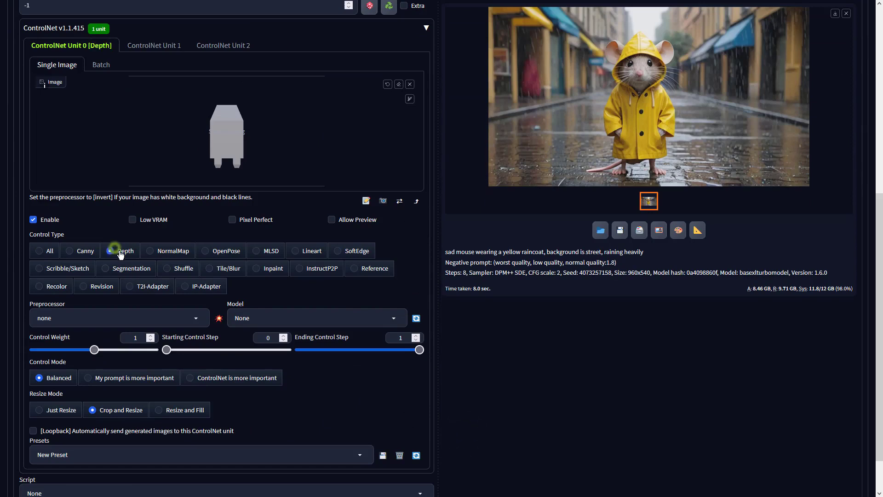
click(198, 321)
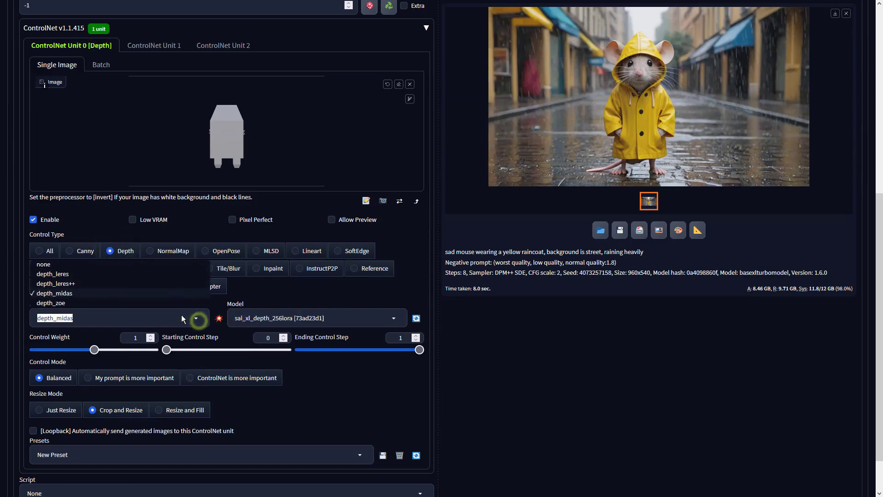
click(66, 268)
click(260, 315)
click(271, 303)
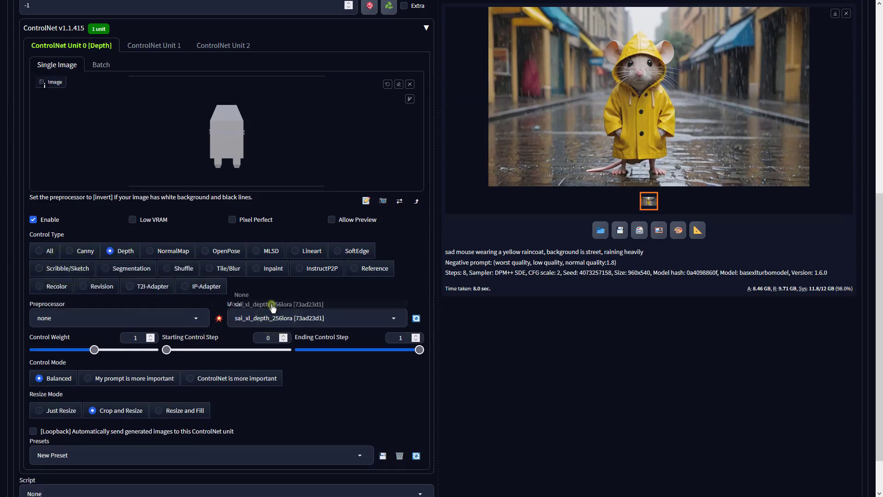
scroll(272, 303, up, 3)
scroll(271, 303, up, 4)
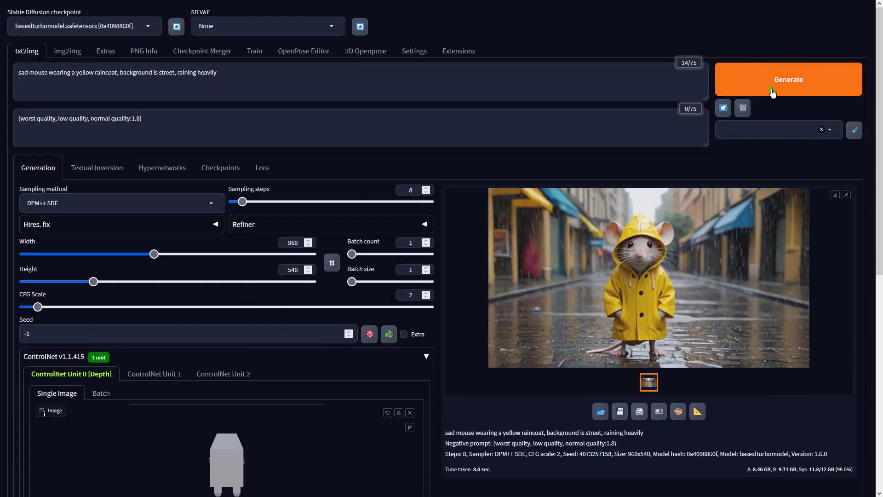
Step: Generate the 960x540 depth-guided raincoat-mouse image and inspect it full screen
click(772, 93)
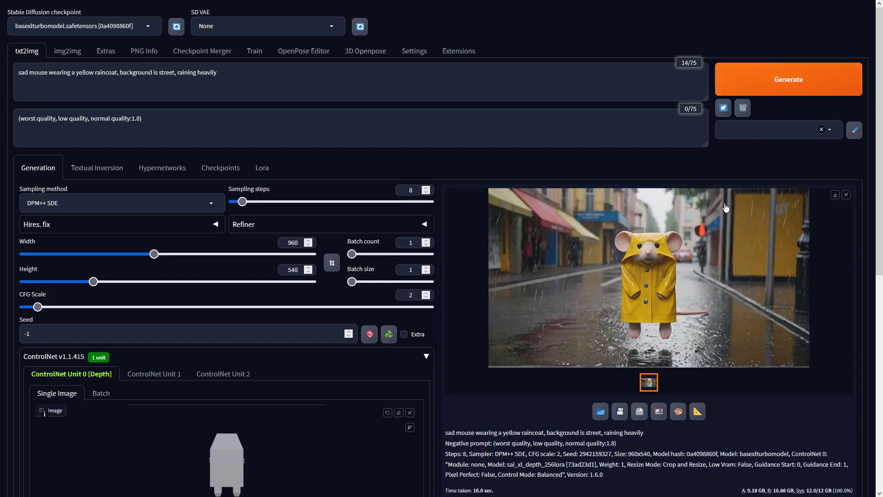
click(711, 238)
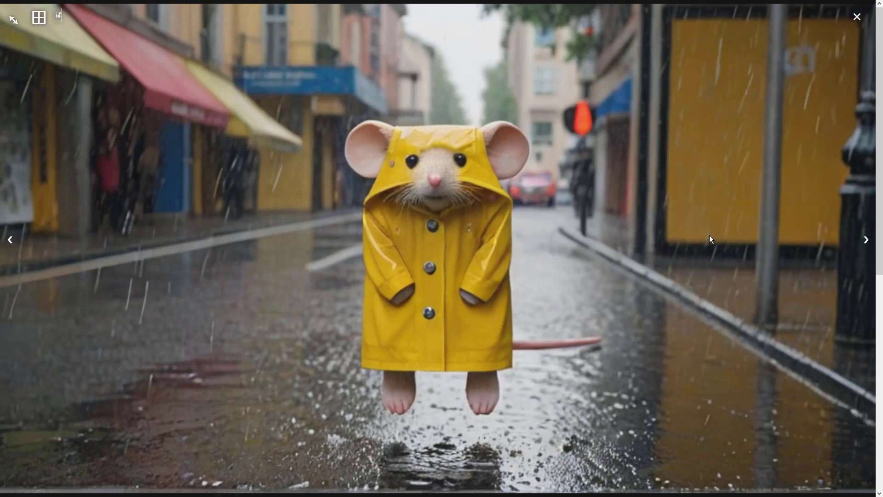
click(709, 235)
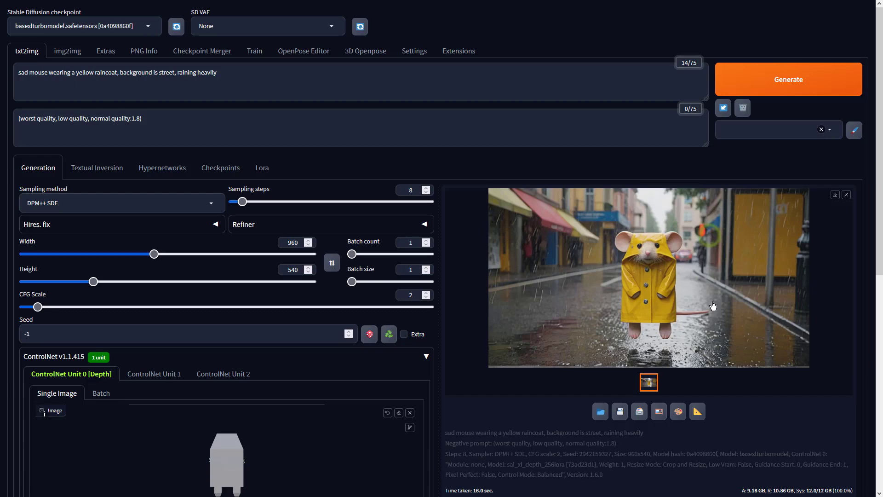
Step: Send the image to img2img and switch the sampling method to DPM++ SDE
click(660, 412)
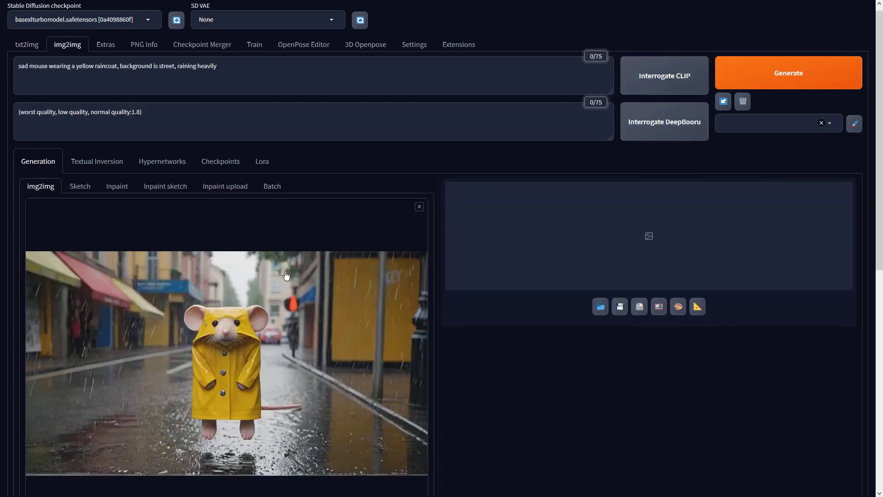
scroll(285, 275, down, 5)
click(169, 341)
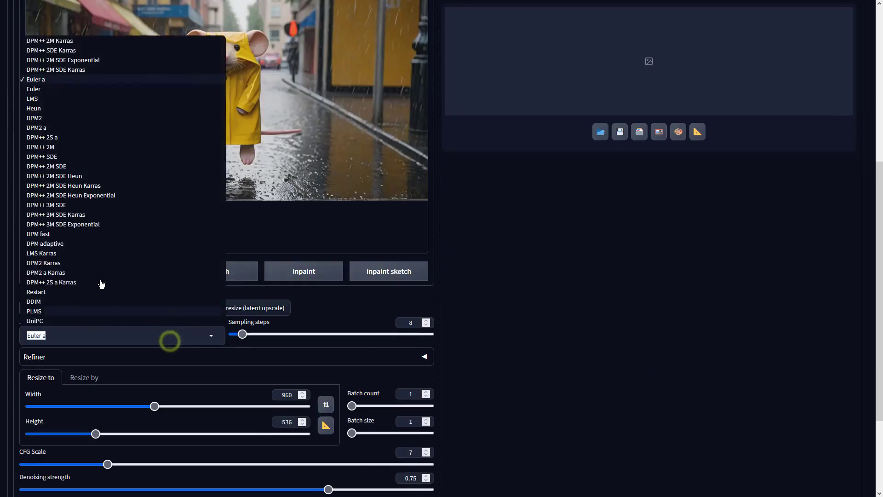
click(60, 163)
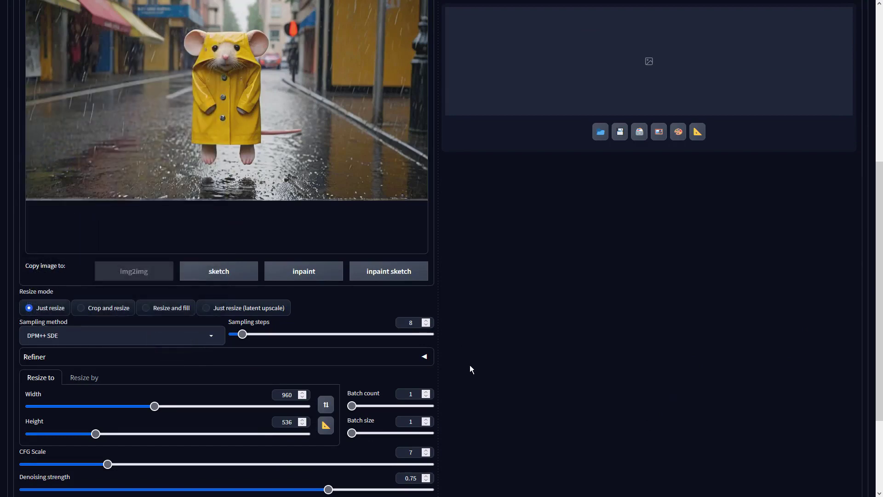
scroll(522, 414, up, 5)
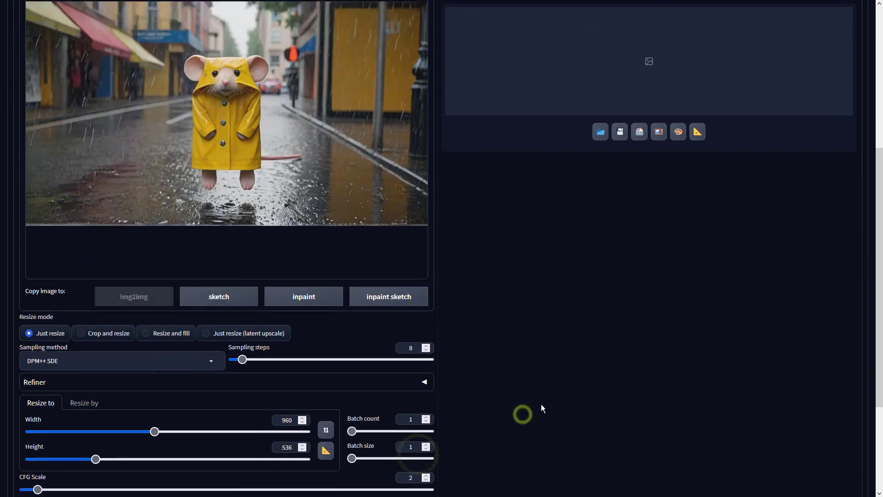
Step: Generate two img2img variations of the mouse, viewing each full screen
click(746, 91)
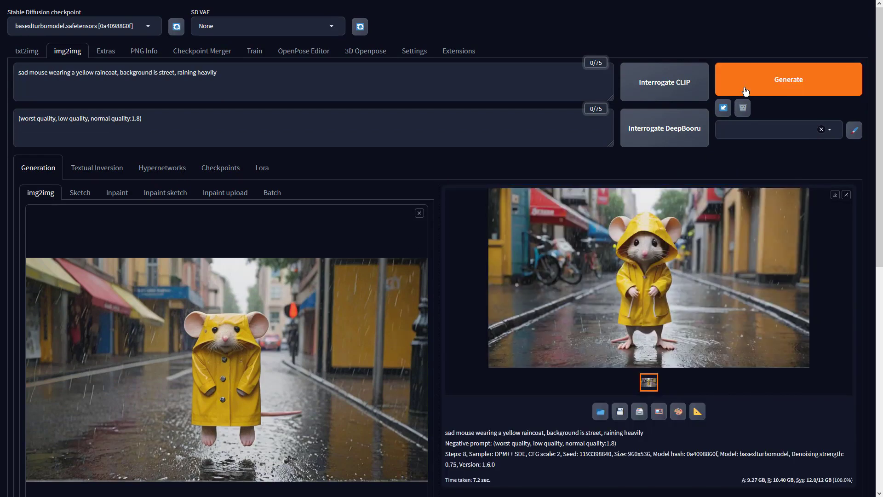
click(774, 255)
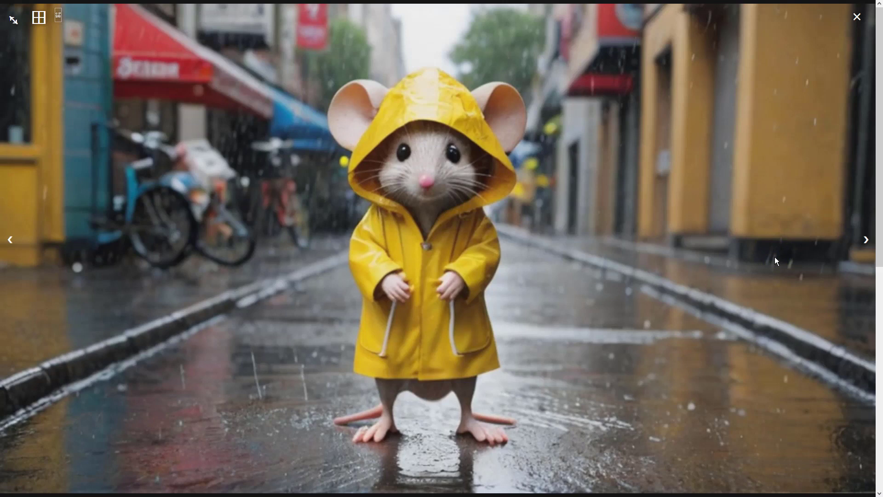
click(775, 258)
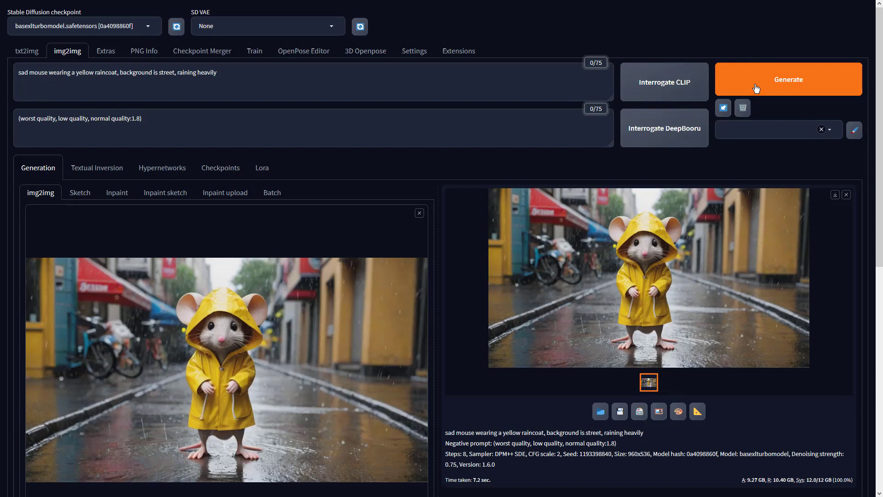
click(757, 89)
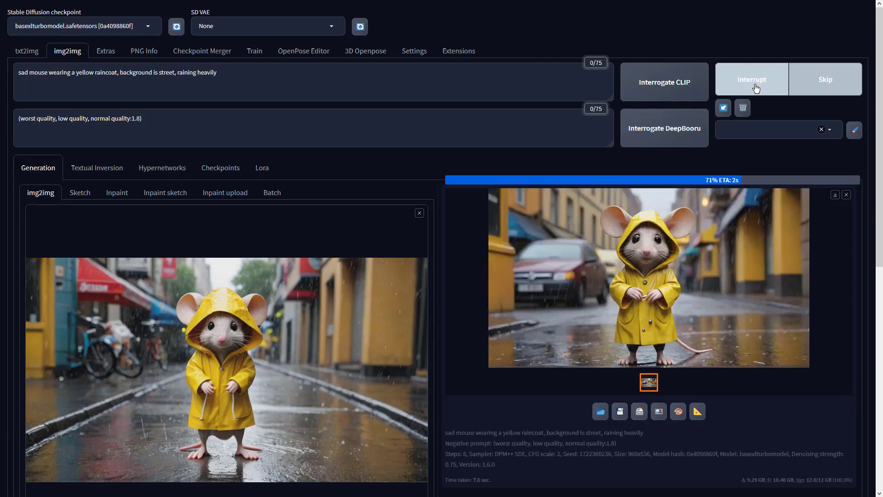
click(715, 237)
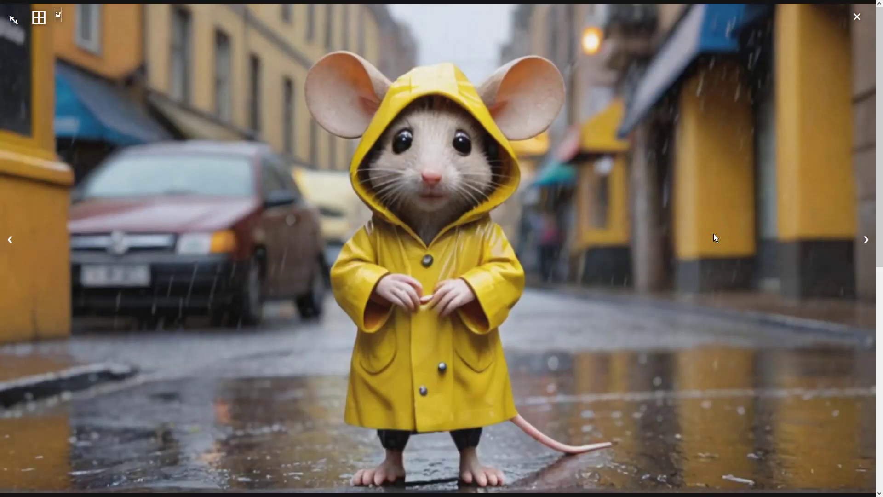
click(714, 234)
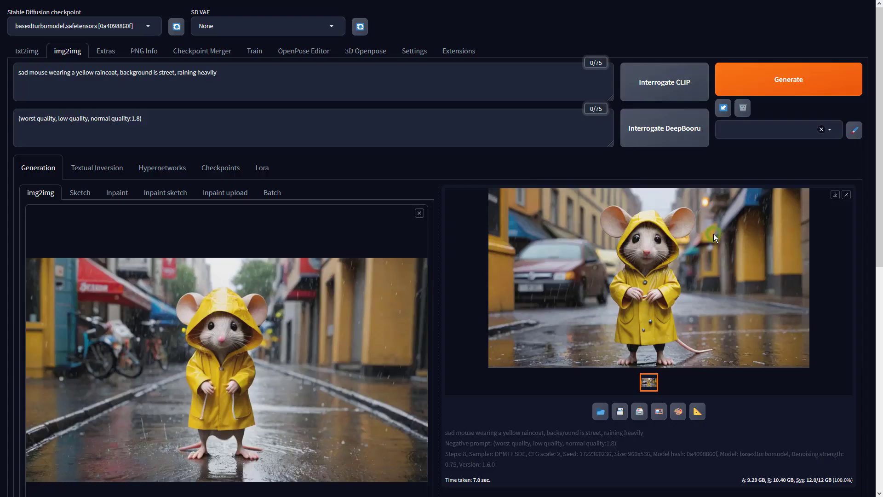
Step: Use the parked-car variation as source, generate two more, and send the latest to Extras
click(659, 411)
click(752, 83)
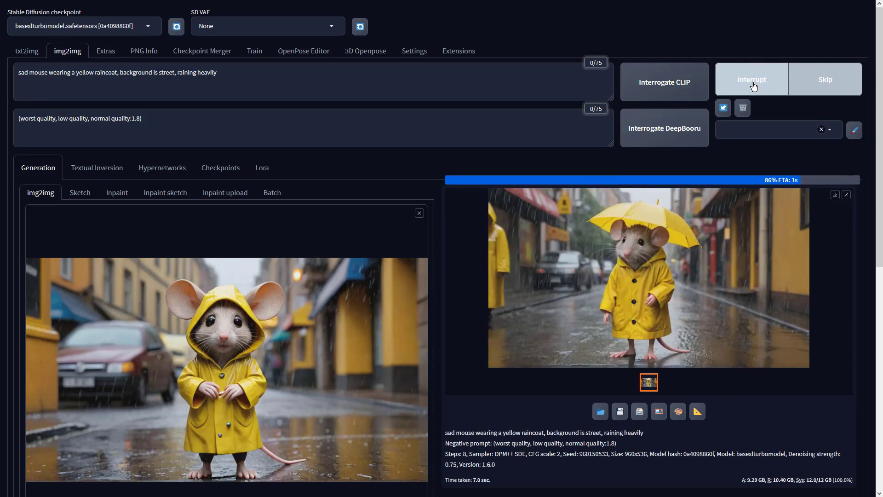
click(707, 258)
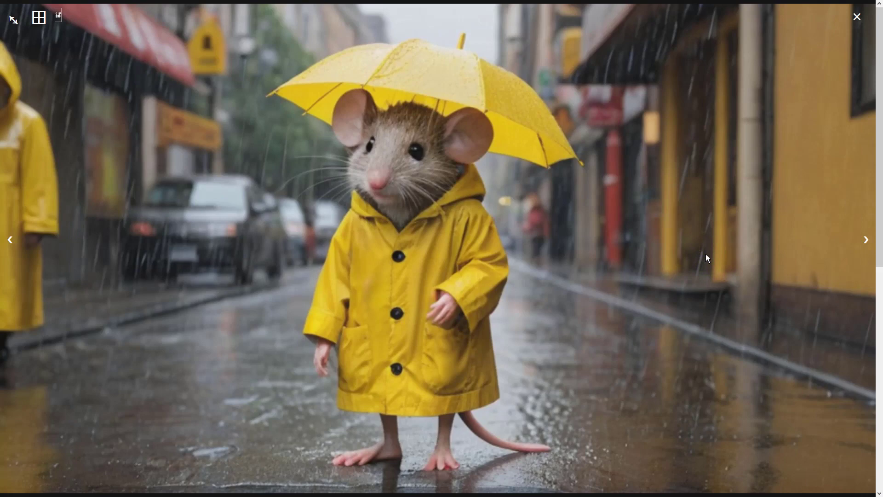
click(707, 256)
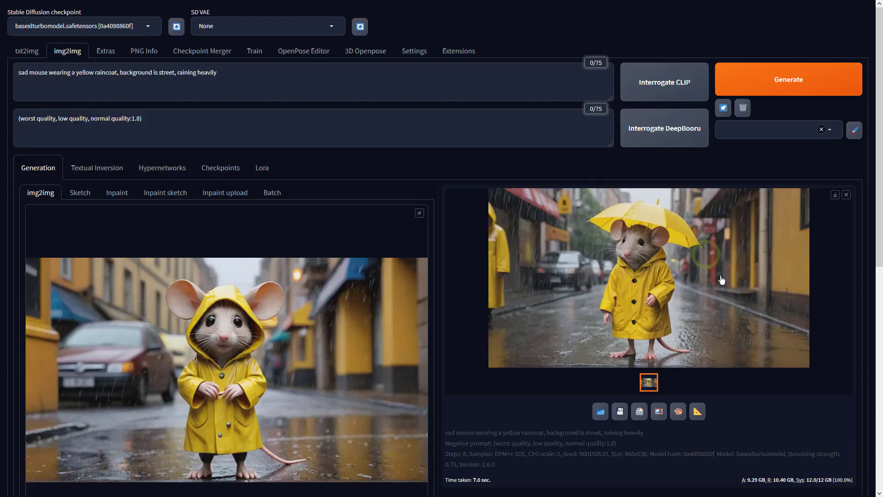
click(757, 87)
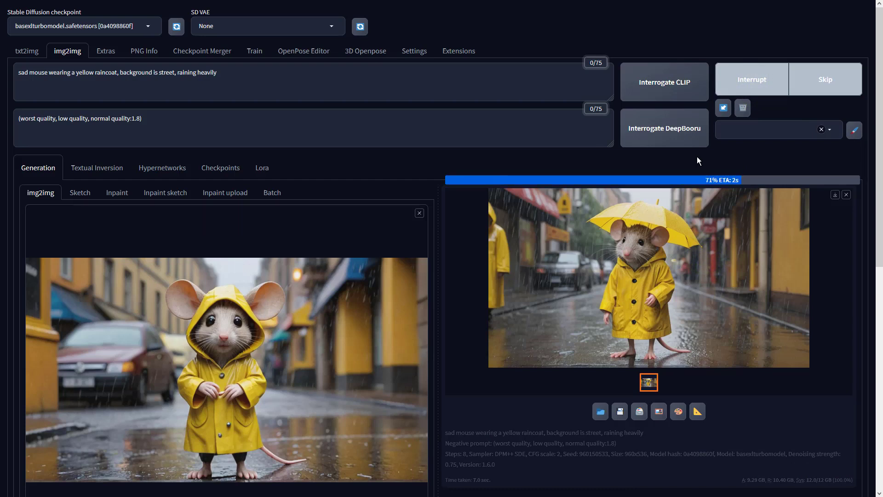
click(682, 231)
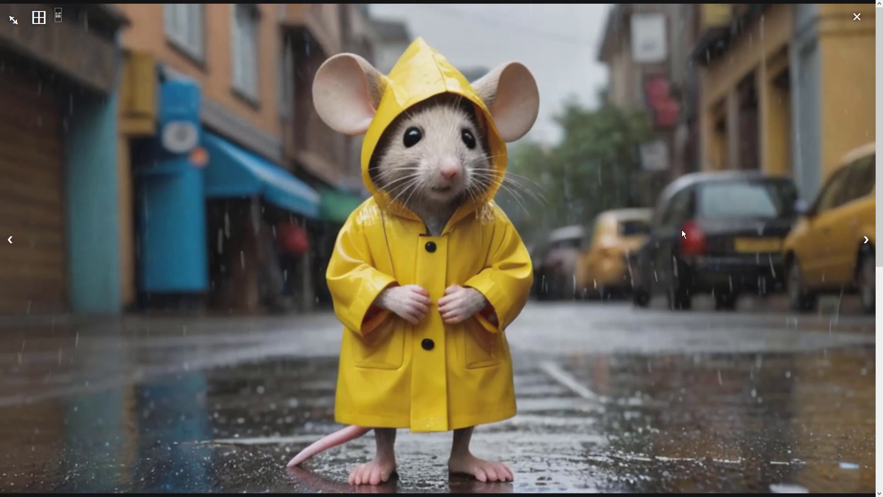
click(682, 234)
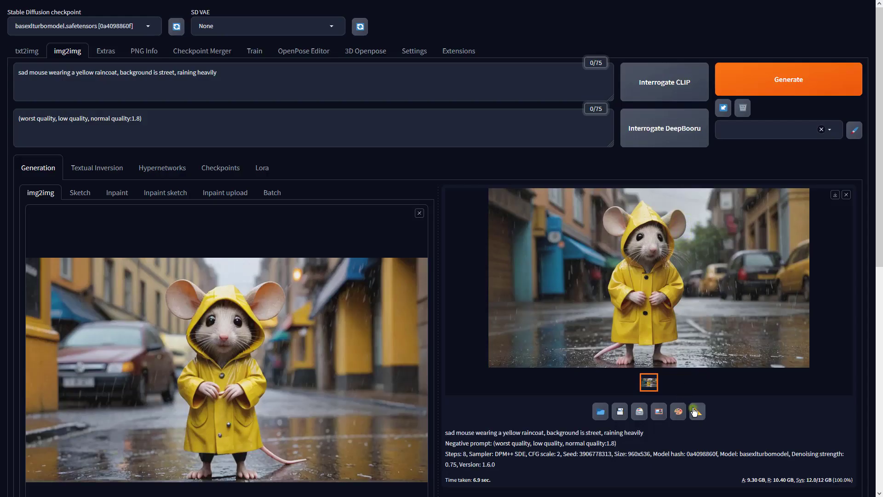
click(696, 411)
Step: Upscale the mouse image with 4x-UltraSharp at resize 1 and view it full-size
click(413, 246)
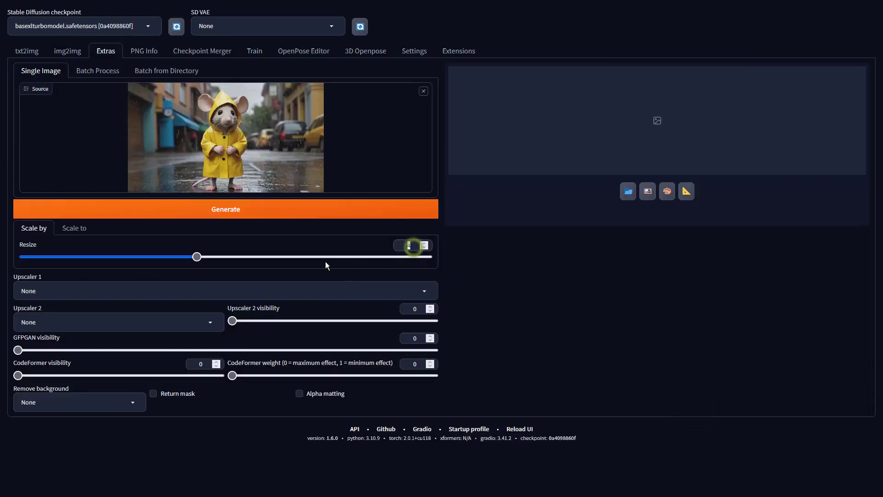
text(1)
click(312, 290)
click(50, 220)
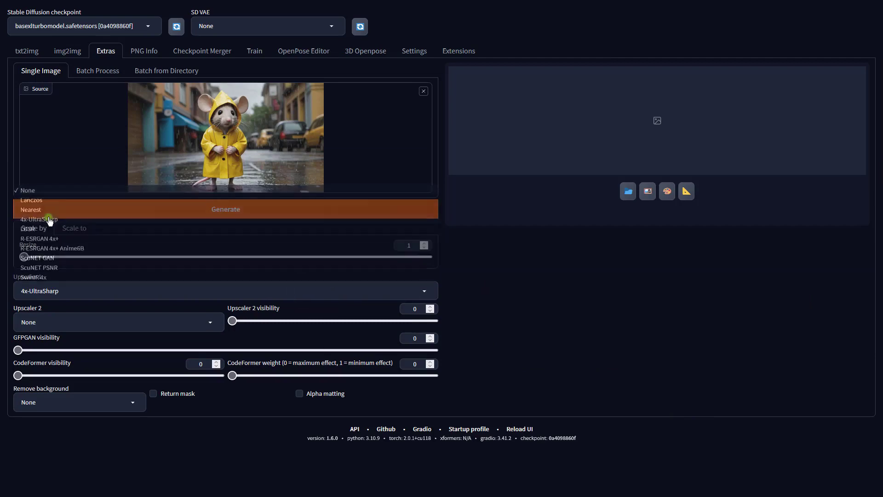
click(185, 213)
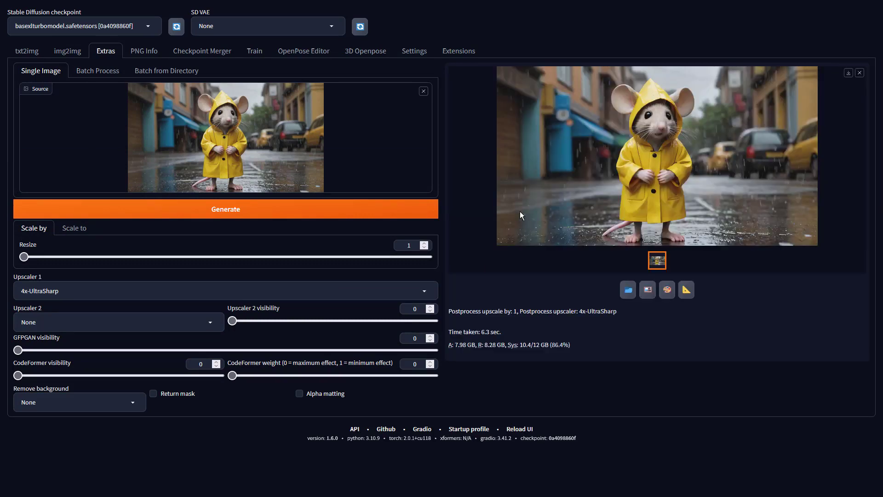
click(565, 203)
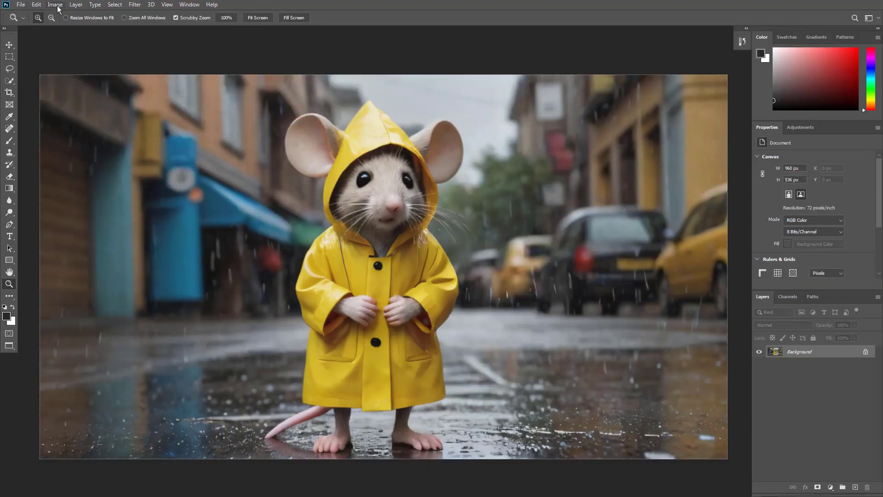
Step: Apply a Vibrance adjustment with vibrance +86 and saturation +54
click(56, 5)
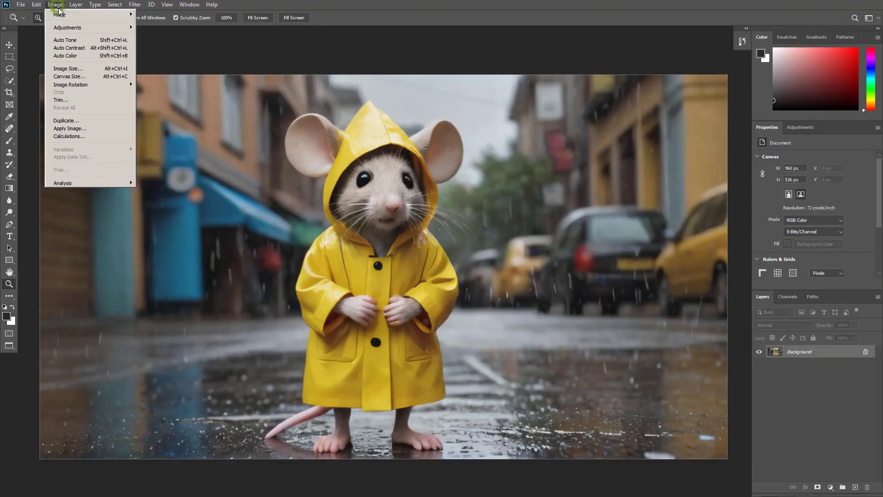
mouse_move(67, 28)
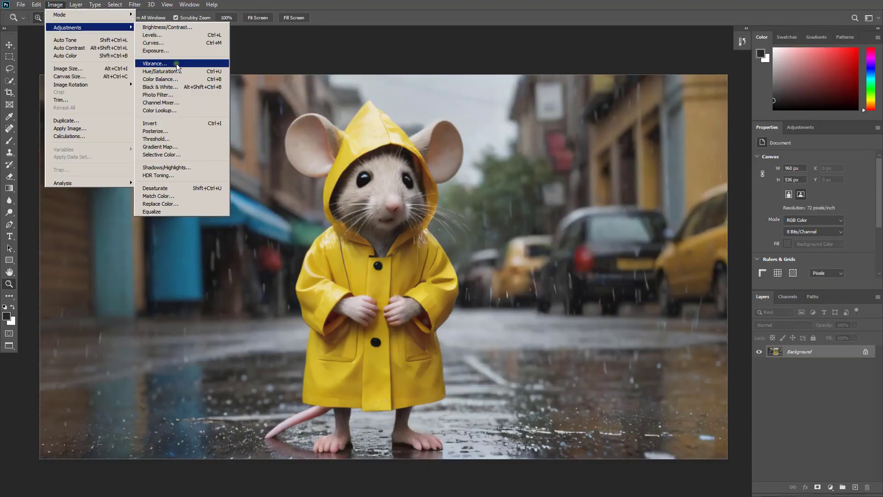
click(176, 65)
drag(421, 162, 457, 162)
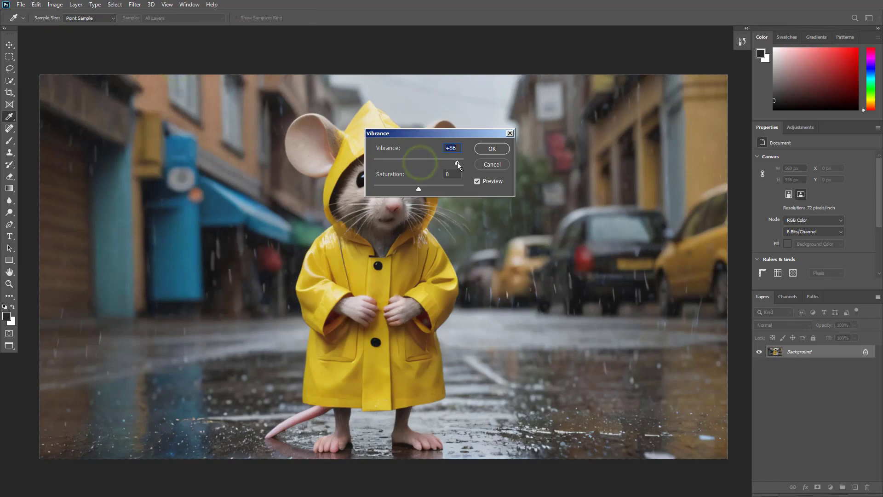
drag(419, 188, 443, 190)
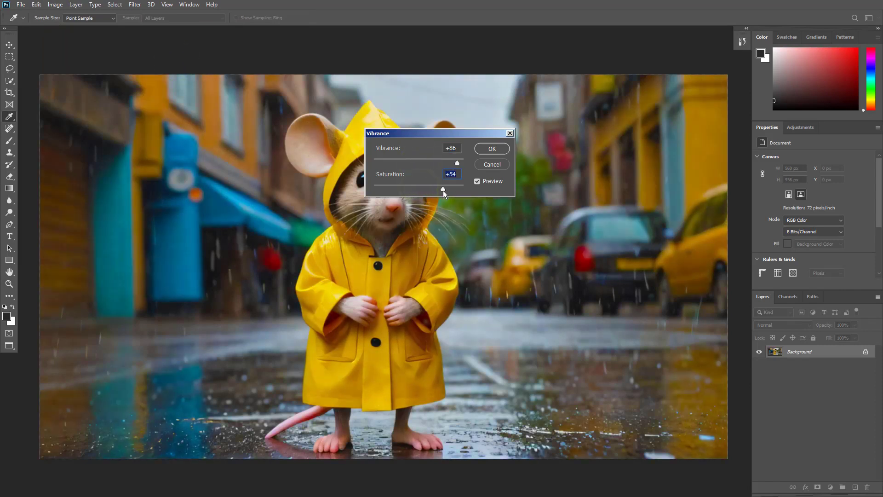
click(490, 149)
key(z)
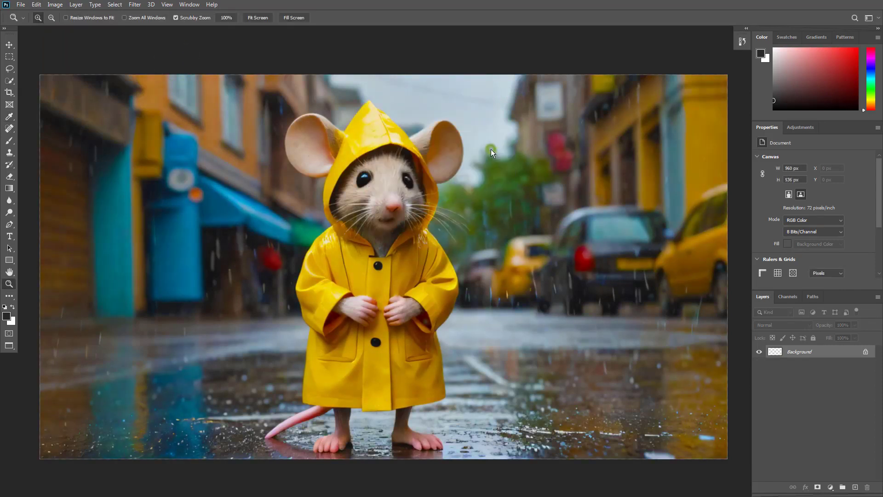
Step: Apply Auto Contrast, Auto Tone and Auto Color to the photo
click(55, 5)
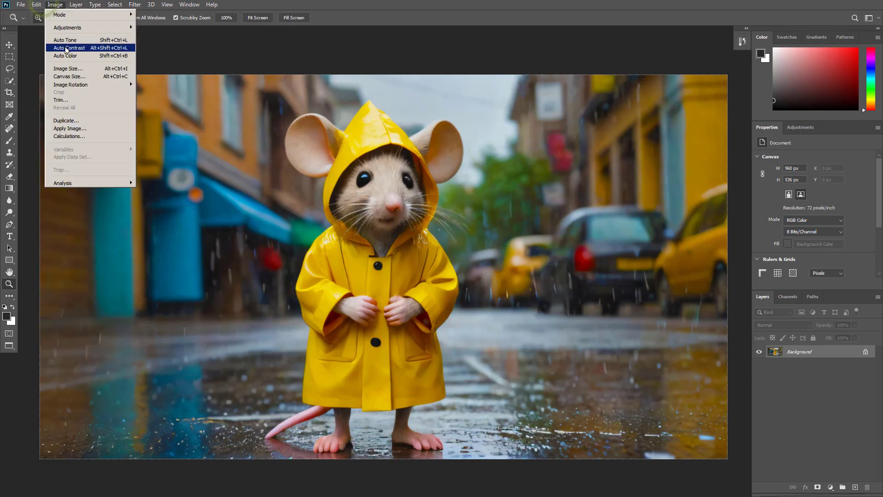
click(66, 48)
click(54, 4)
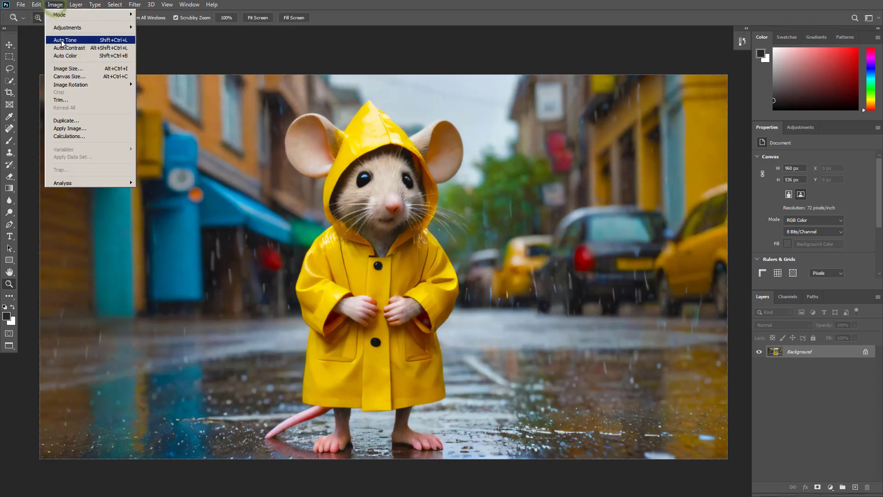
click(63, 41)
click(55, 4)
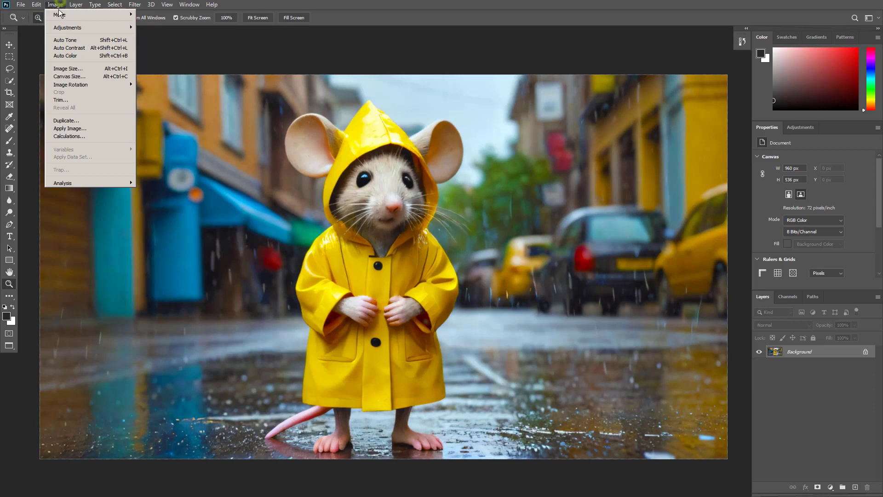
click(65, 55)
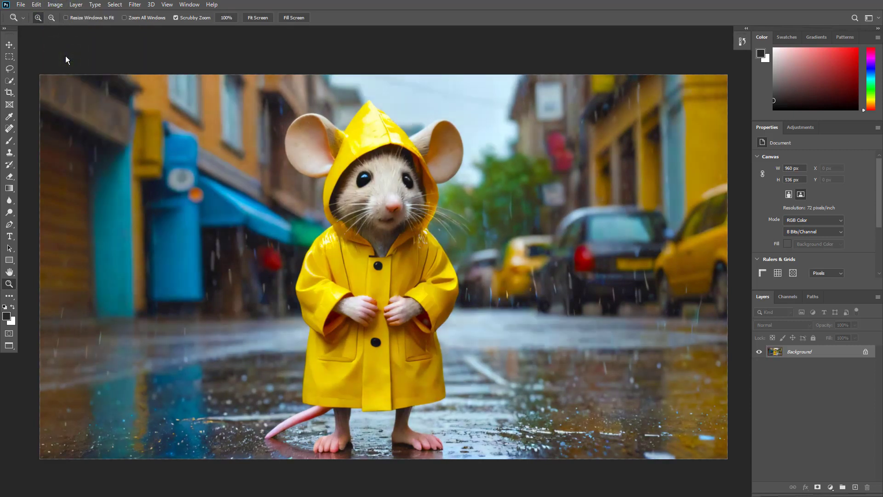
Step: Apply Levels with the midtone slider nudged slightly right to deepen midtones
click(59, 6)
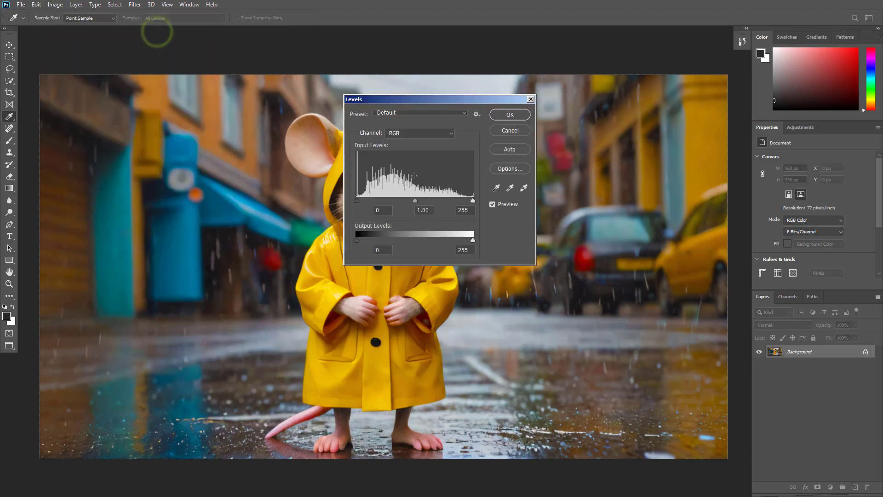
drag(415, 201, 417, 202)
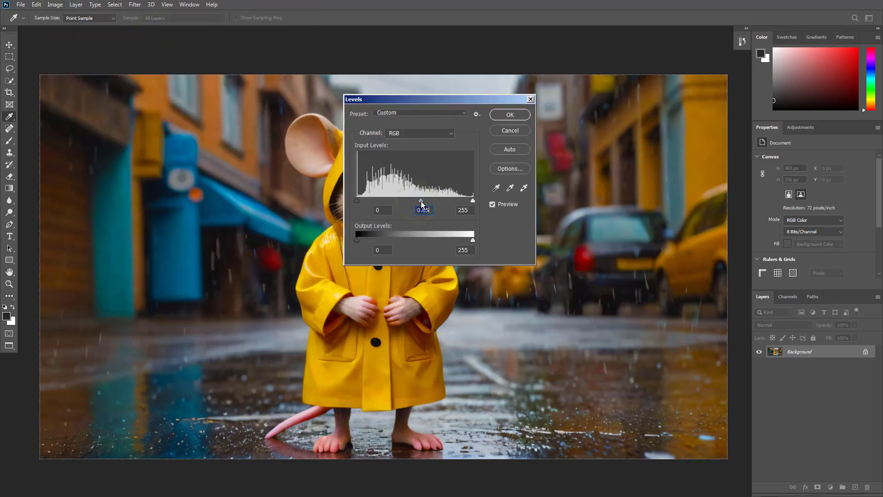
click(510, 115)
key(z)
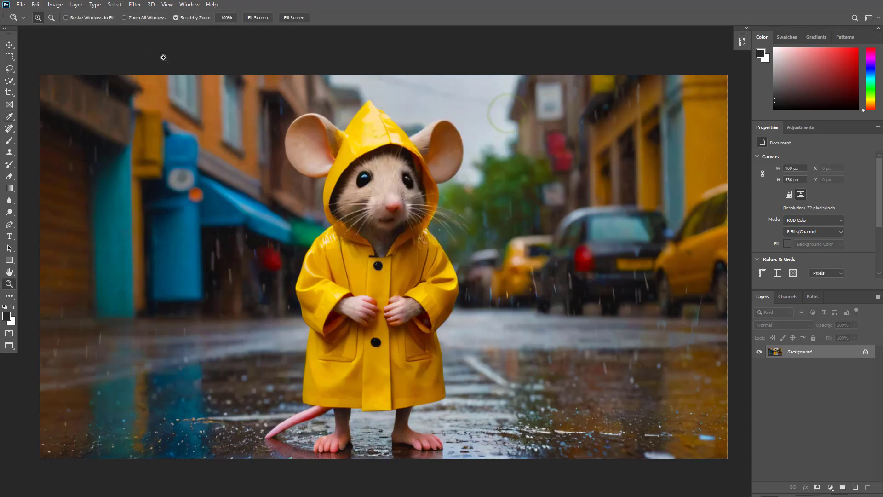
Step: Apply Exposure +0.55 with offset -0.0020
click(55, 4)
mouse_move(67, 28)
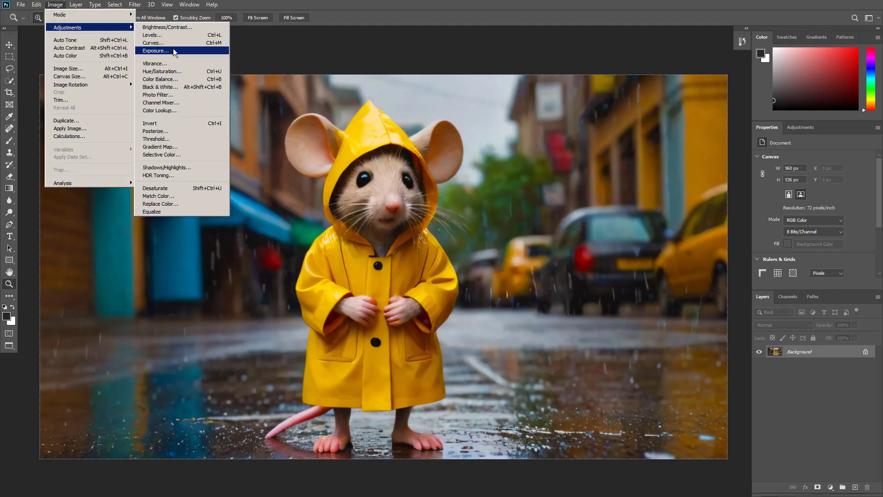
click(173, 49)
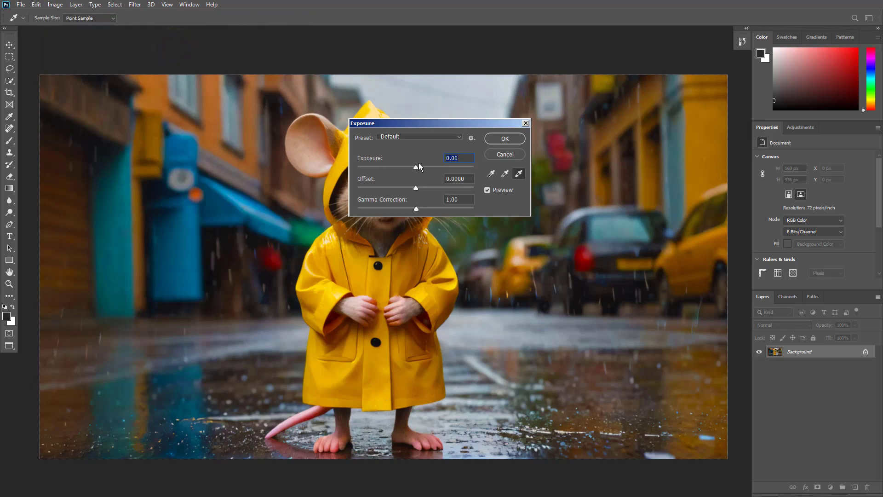
drag(416, 167, 415, 189)
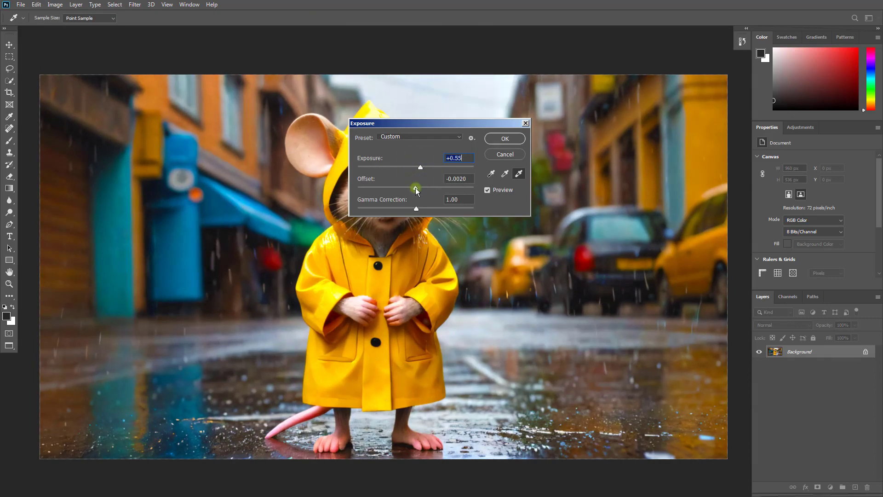
click(500, 141)
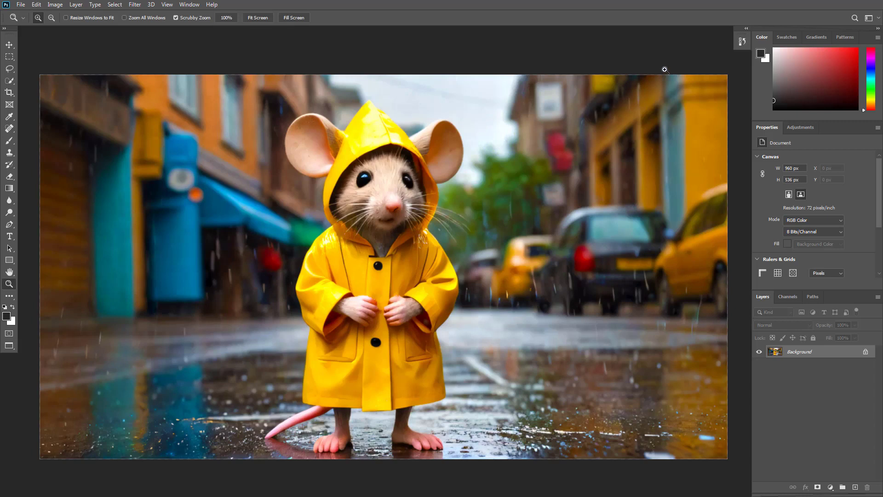
click(740, 43)
click(694, 55)
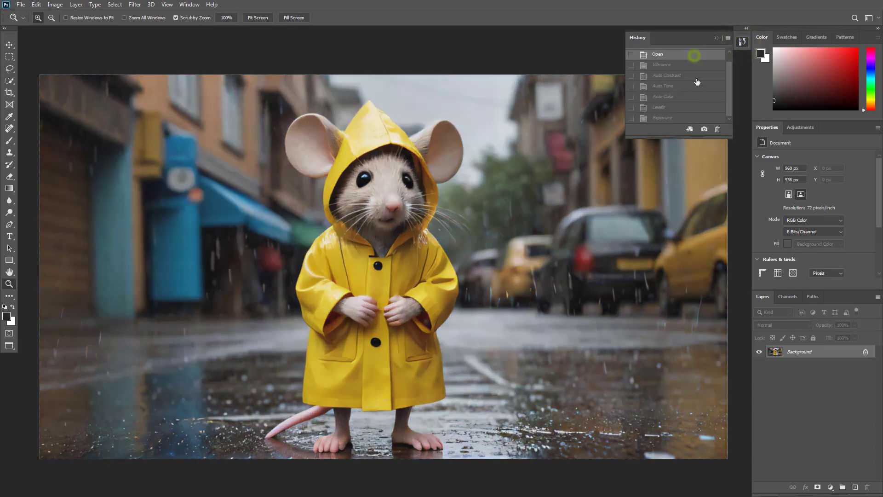
click(673, 116)
click(679, 55)
click(675, 117)
click(677, 54)
click(677, 118)
click(742, 41)
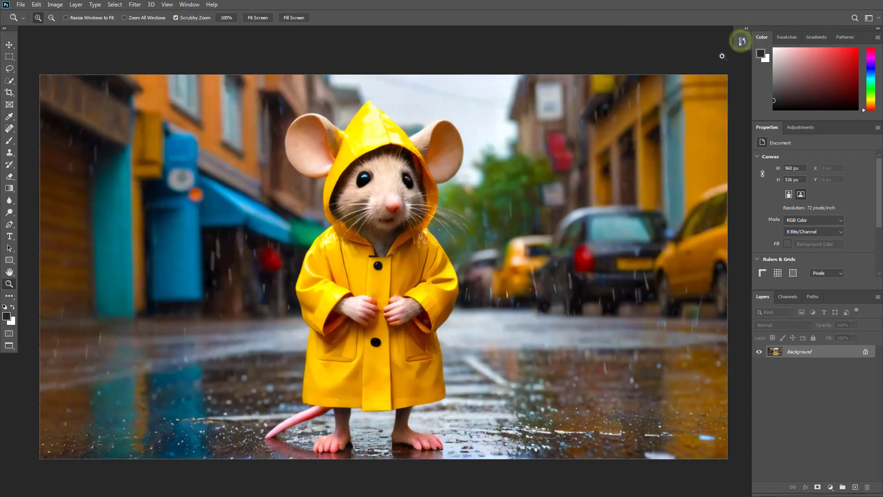